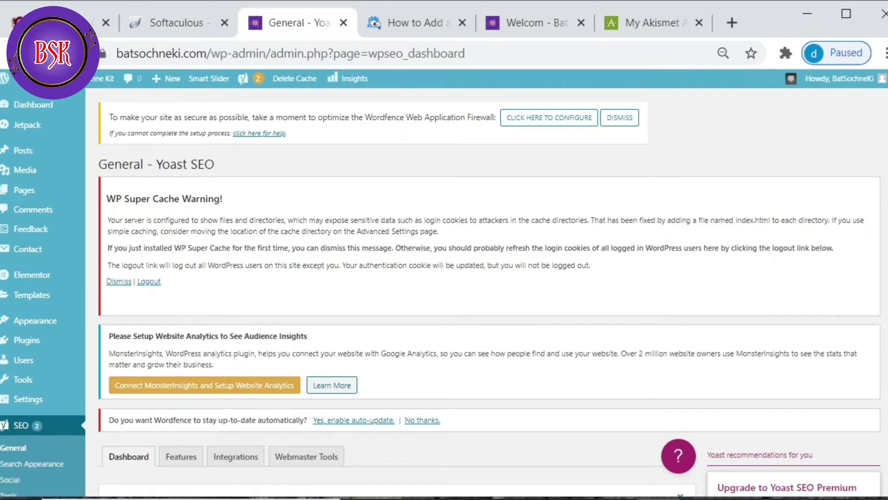
Look over the Yoast SEO general dashboard and launch the first-time SEO configuration wizard.
{"action": "scroll", "coordinate": [491, 291], "scroll_direction": "down", "scroll_amount": 10}
{"action": "scroll", "coordinate": [490, 291], "scroll_direction": "up", "scroll_amount": 1}
{"action": "scroll", "coordinate": [491, 291], "scroll_direction": "down", "scroll_amount": 4}
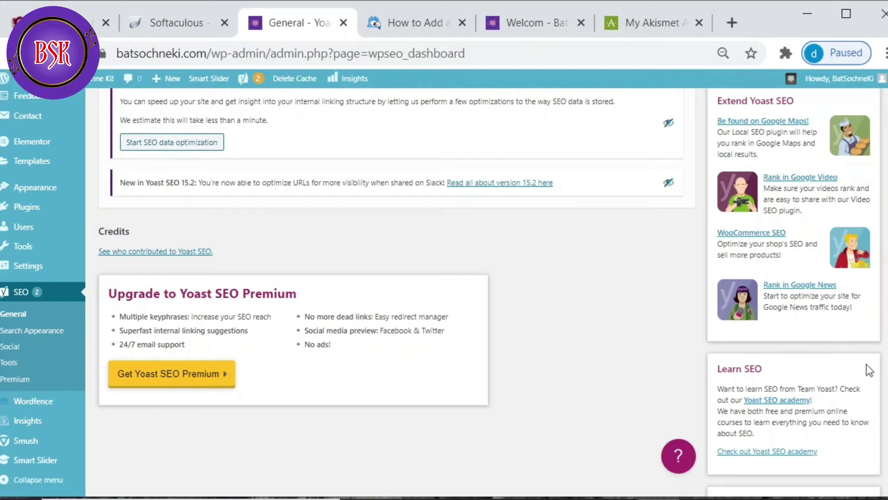
{"action": "scroll", "coordinate": [488, 290], "scroll_direction": "up", "scroll_amount": 5}
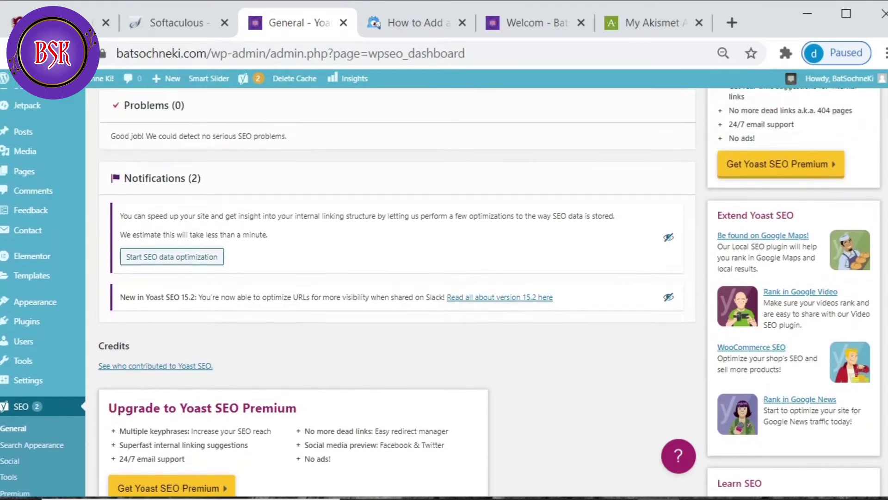
{"action": "scroll", "coordinate": [488, 294], "scroll_direction": "up", "scroll_amount": 1}
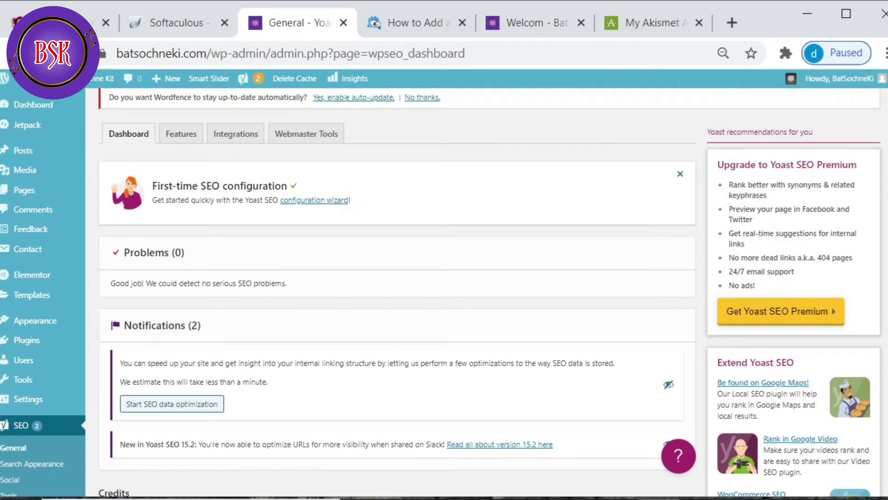
{"action": "left_click", "coordinate": [326, 205]}
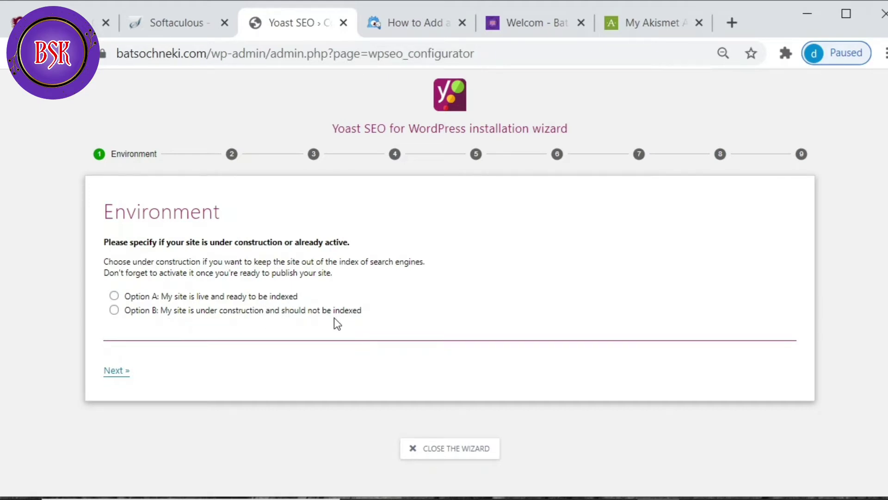
Declare the site live and ready to be indexed, and set its site type to a blog.
{"action": "left_click", "coordinate": [114, 297]}
{"action": "left_click", "coordinate": [116, 373]}
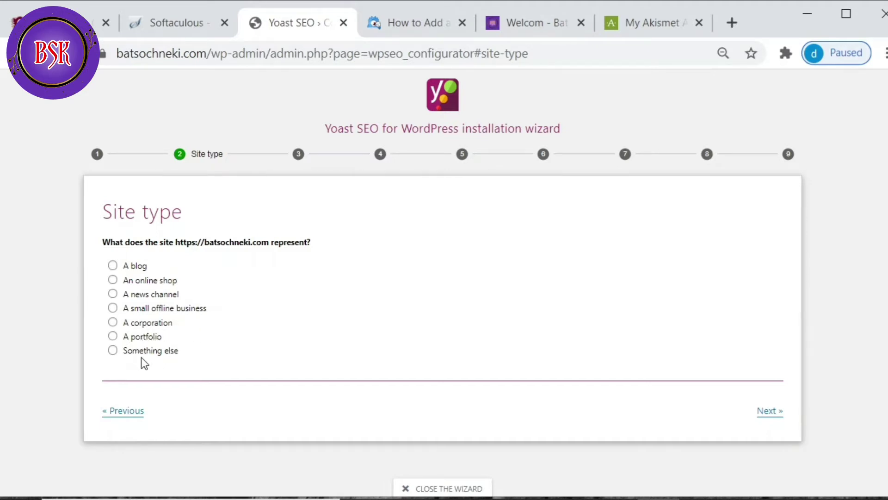
{"action": "left_click", "coordinate": [113, 267]}
{"action": "left_click", "coordinate": [777, 419]}
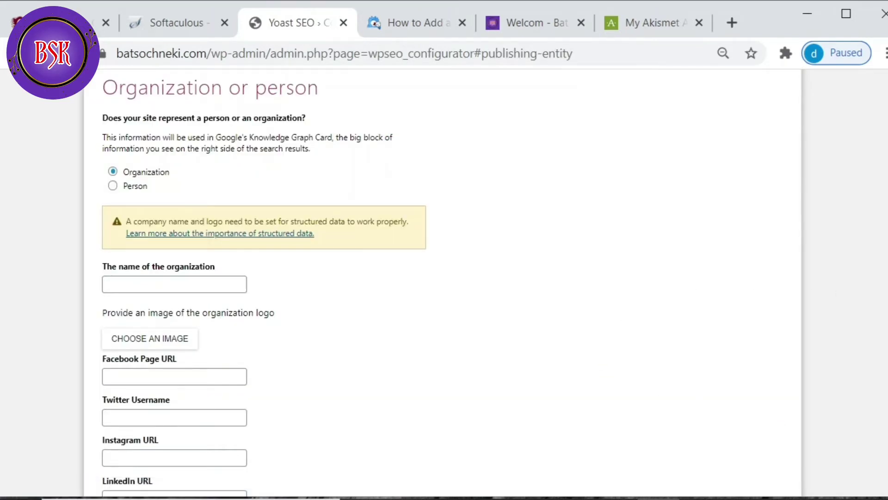
Compare the Person and Organization choices and examine the organization's name, logo and social profile fields.
{"action": "scroll", "coordinate": [263, 286], "scroll_direction": "up", "scroll_amount": 1}
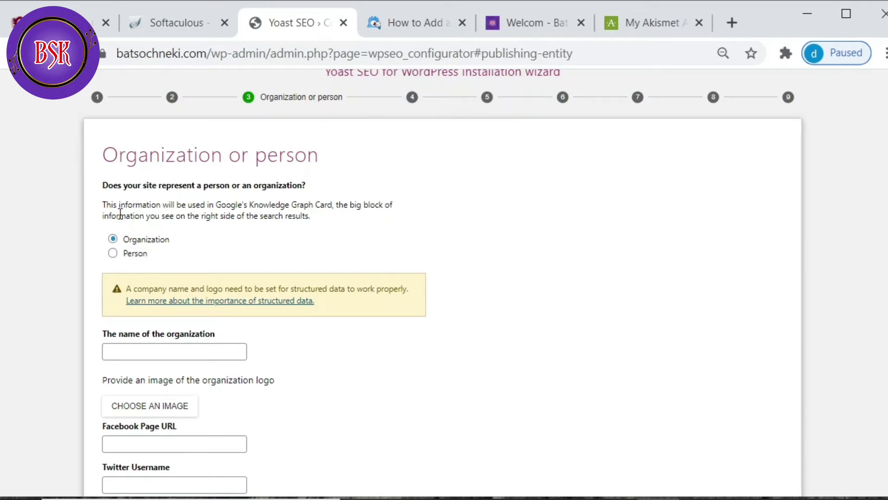
{"action": "left_click", "coordinate": [113, 253]}
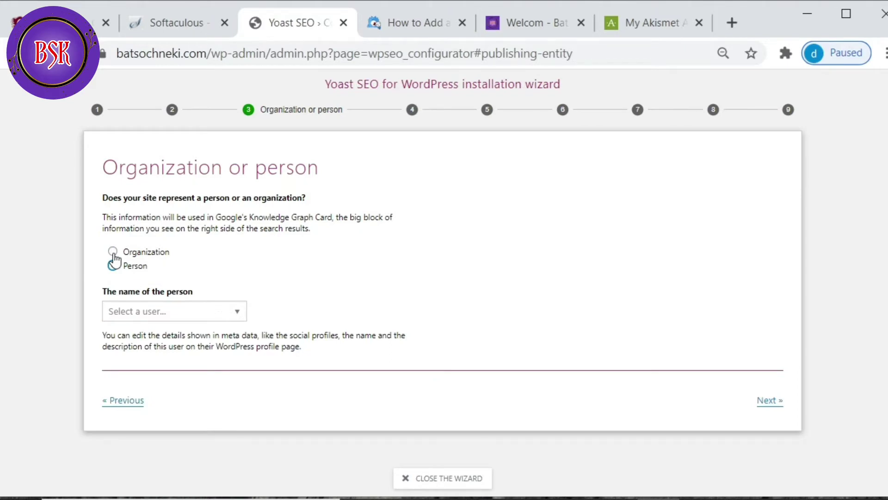
{"action": "left_click", "coordinate": [113, 252]}
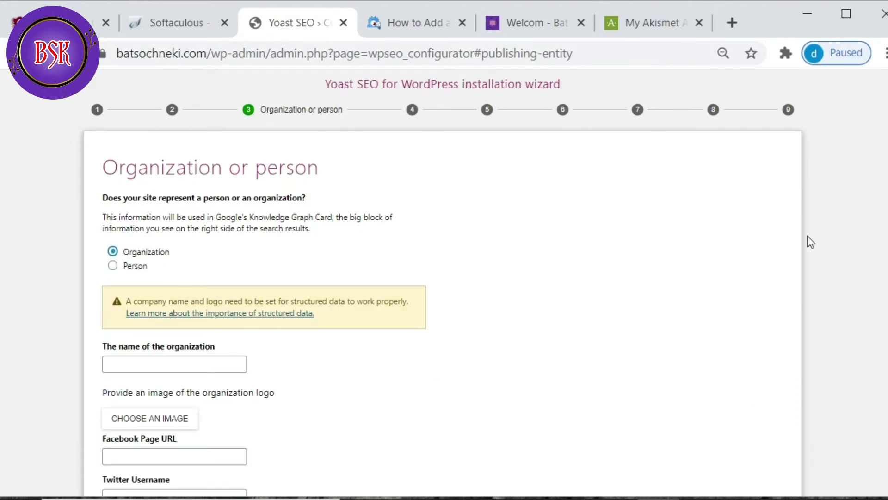
{"action": "scroll", "coordinate": [443, 286], "scroll_direction": "down", "scroll_amount": 2}
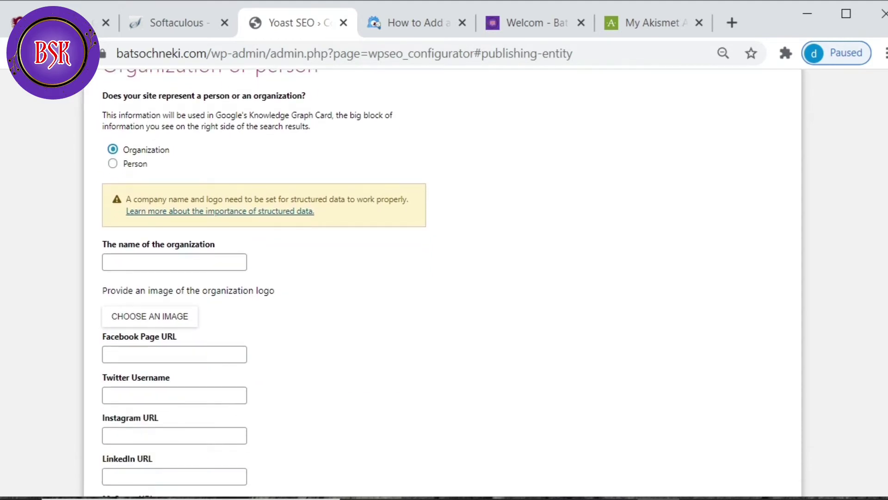
{"action": "scroll", "coordinate": [264, 283], "scroll_direction": "down", "scroll_amount": 2}
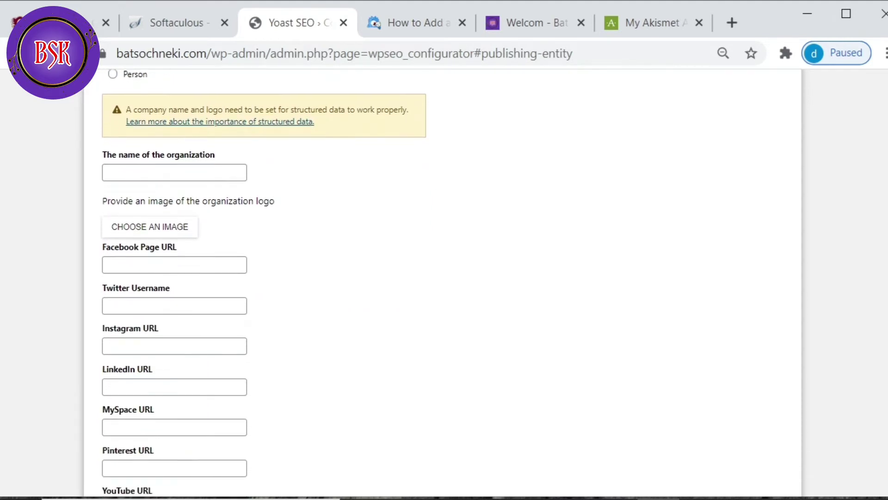
{"action": "scroll", "coordinate": [264, 283], "scroll_direction": "down", "scroll_amount": 1}
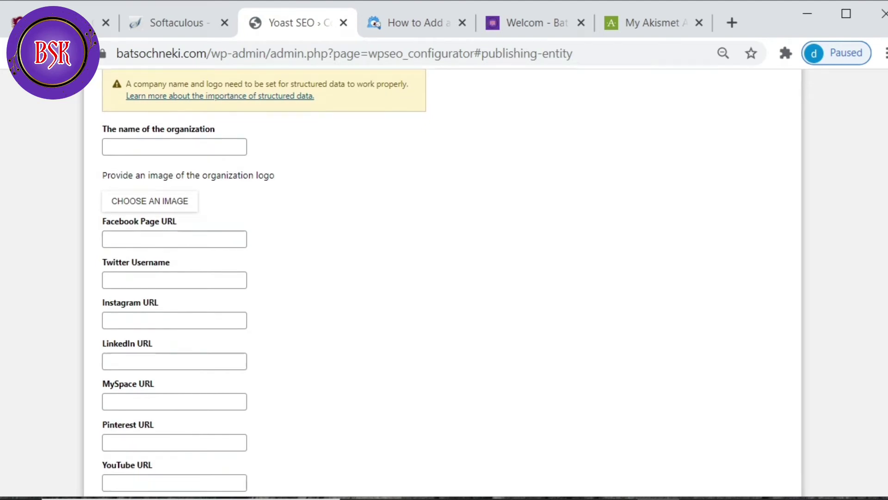
{"action": "scroll", "coordinate": [264, 283], "scroll_direction": "down", "scroll_amount": 2}
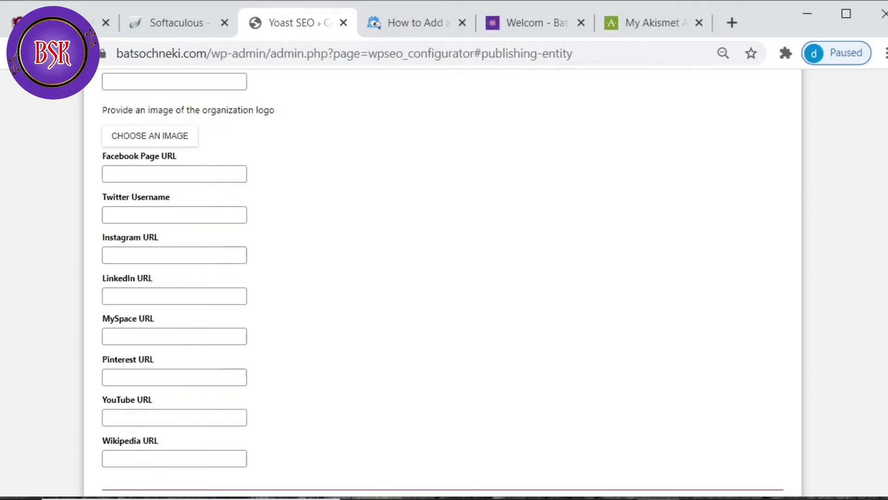
{"action": "scroll", "coordinate": [442, 285], "scroll_direction": "down", "scroll_amount": 3}
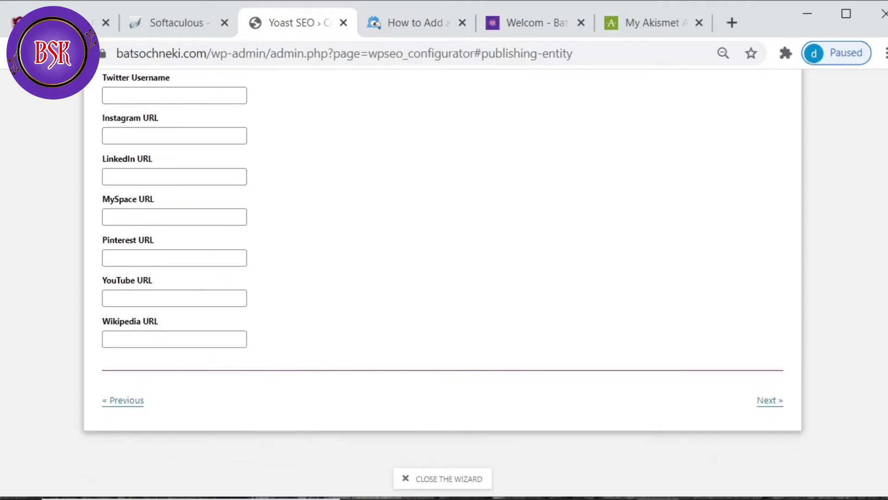
{"action": "scroll", "coordinate": [442, 284], "scroll_direction": "up", "scroll_amount": 4}
{"action": "scroll", "coordinate": [441, 282], "scroll_direction": "up", "scroll_amount": 3}
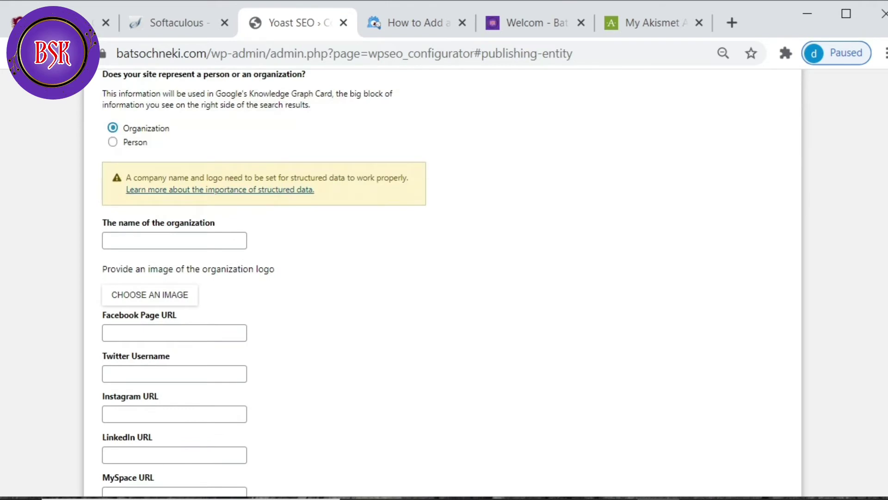
Set the site to represent a person, choose the BatSochneKi user and continue to the search engine visibility settings.
{"action": "left_click", "coordinate": [113, 142]}
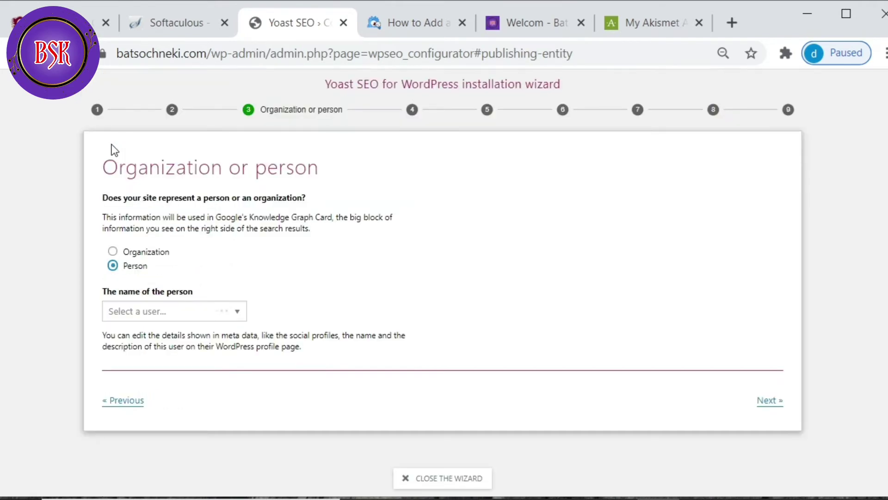
{"action": "left_click", "coordinate": [237, 312]}
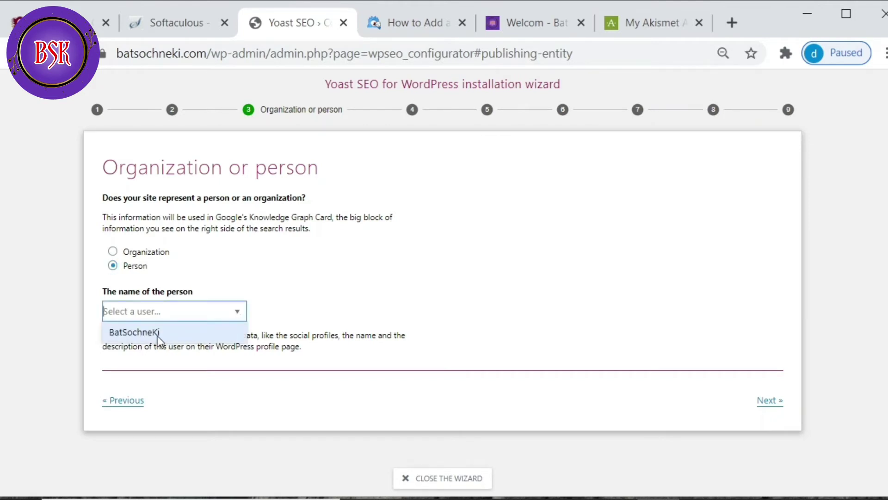
{"action": "left_click", "coordinate": [134, 332]}
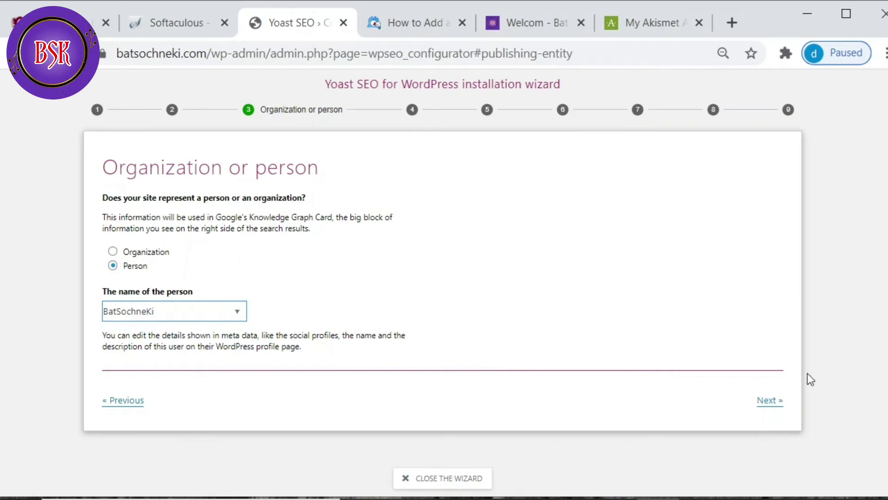
{"action": "left_click", "coordinate": [771, 400]}
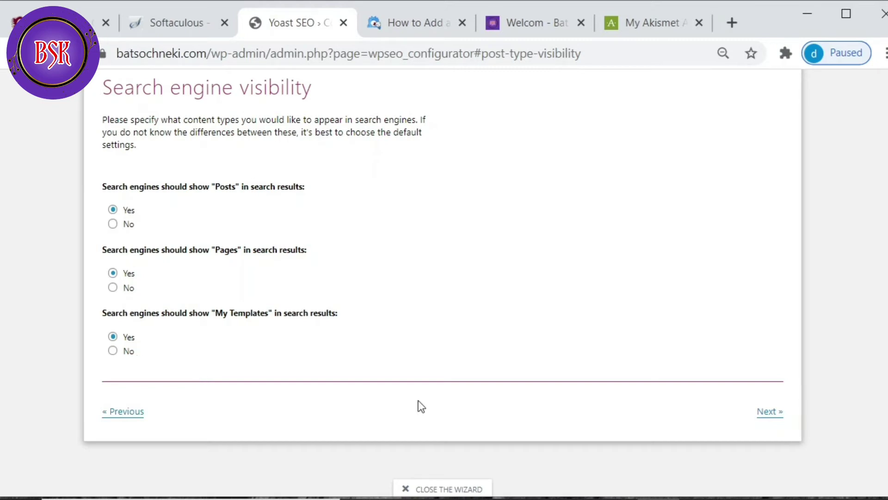
Accept showing Posts, Pages and My Templates in search results, and keep No for multiple authors.
{"action": "left_click", "coordinate": [765, 413]}
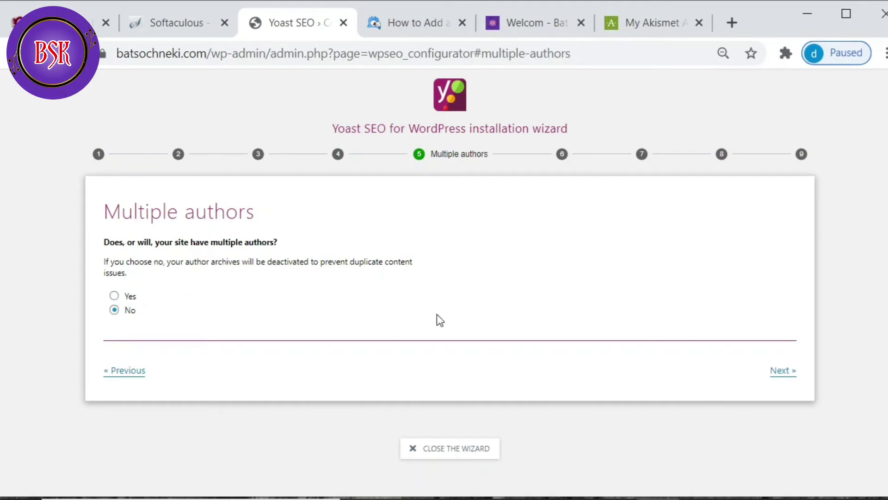
{"action": "left_click", "coordinate": [779, 372]}
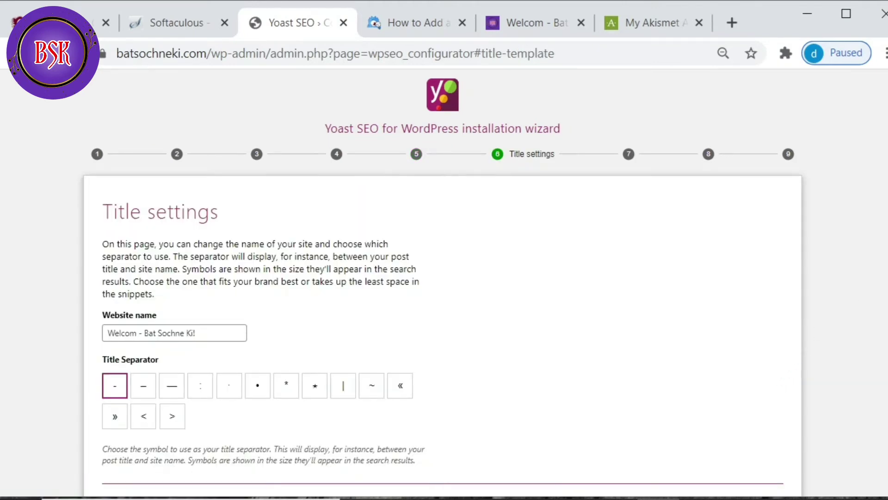
Set the website name to "Bat Sochne Ki!" with the hyphen title separator, and allow Yoast to track the site's data.
{"action": "scroll", "coordinate": [443, 275], "scroll_direction": "down", "scroll_amount": 2}
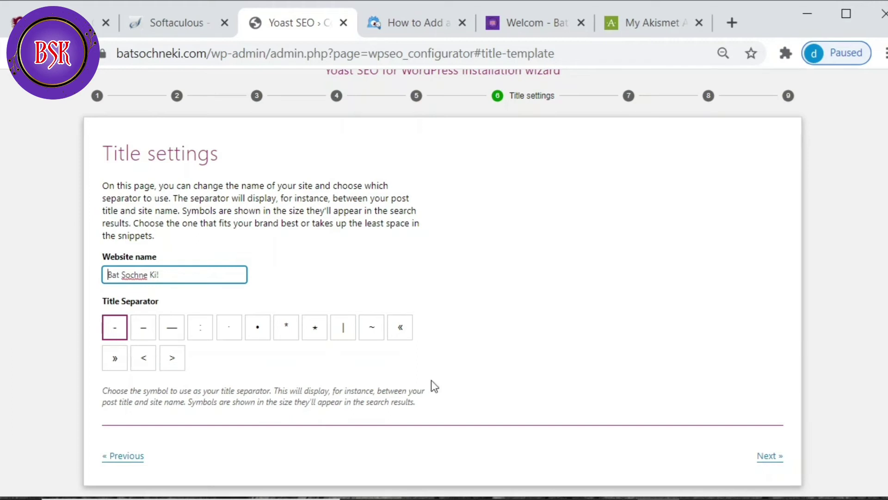
{"action": "left_click", "coordinate": [766, 457]}
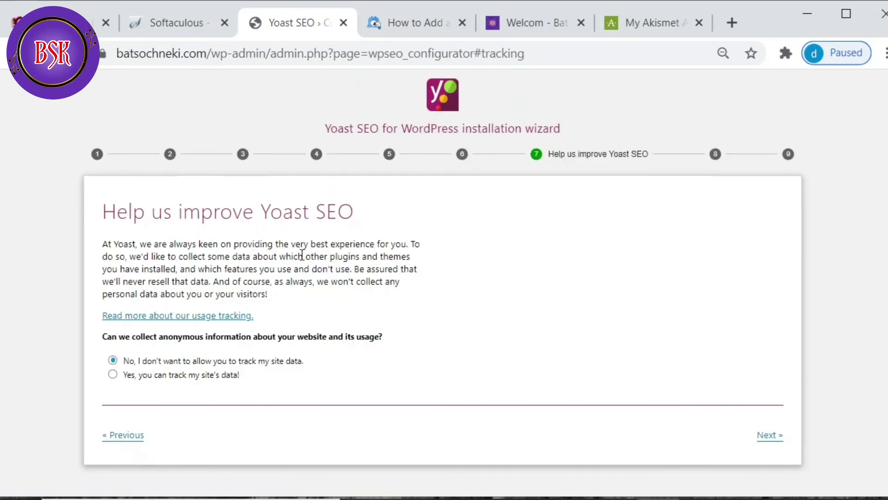
{"action": "scroll", "coordinate": [134, 367], "scroll_direction": "down", "scroll_amount": 1}
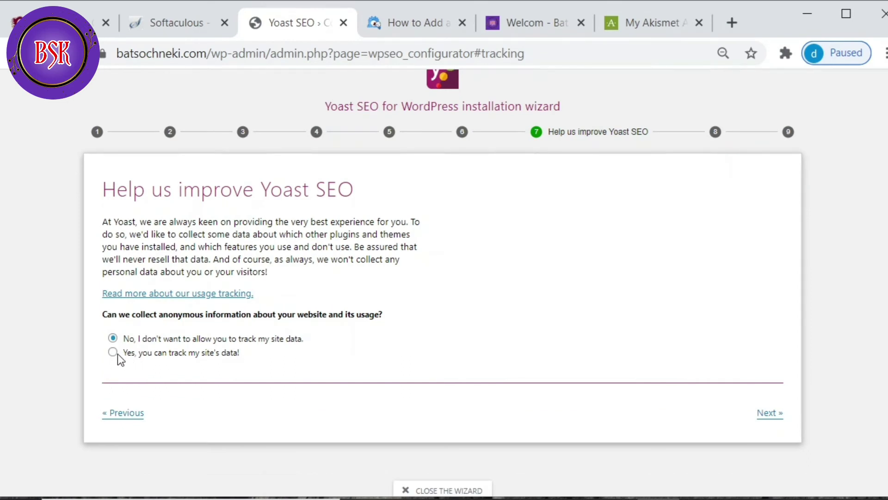
{"action": "left_click", "coordinate": [113, 352]}
{"action": "left_click", "coordinate": [770, 414]}
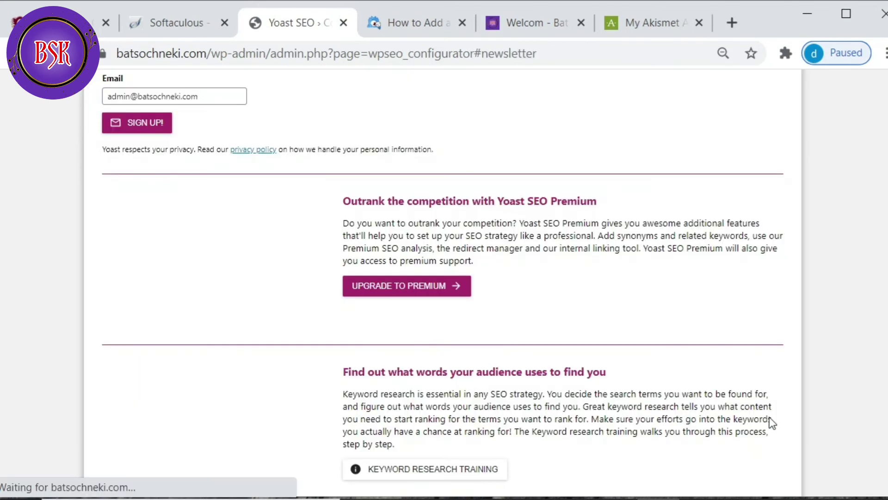
Examine the Continue learning page's newsletter sign-up, Premium upgrade and keyword research training offers.
{"action": "scroll", "coordinate": [443, 277], "scroll_direction": "down", "scroll_amount": 4}
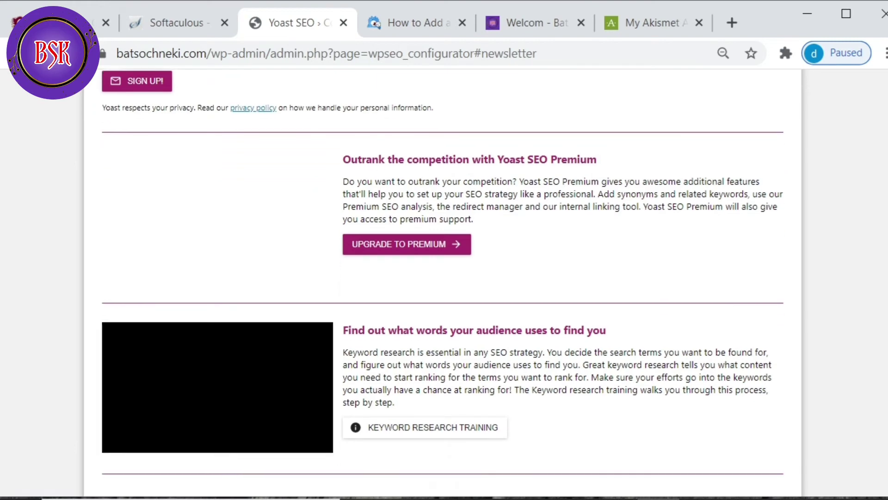
{"action": "scroll", "coordinate": [443, 278], "scroll_direction": "up", "scroll_amount": 5}
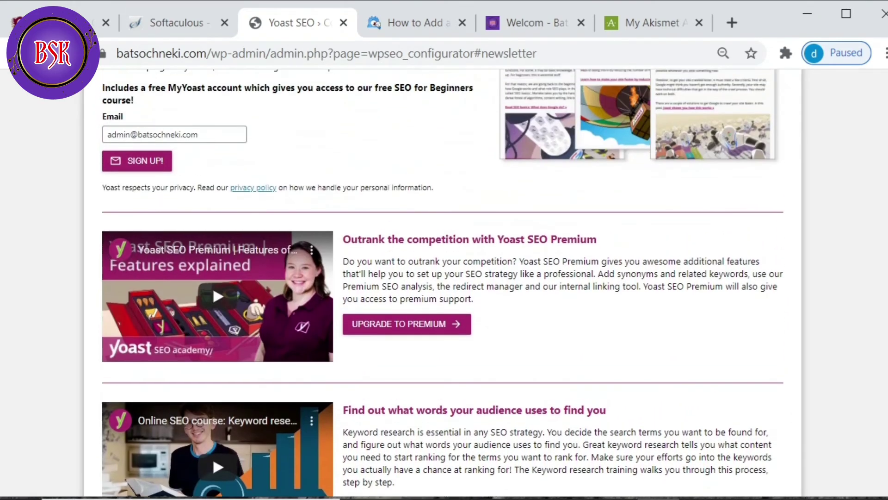
{"action": "scroll", "coordinate": [442, 277], "scroll_direction": "up", "scroll_amount": 1}
{"action": "scroll", "coordinate": [443, 277], "scroll_direction": "up", "scroll_amount": 2}
{"action": "scroll", "coordinate": [442, 278], "scroll_direction": "up", "scroll_amount": 2}
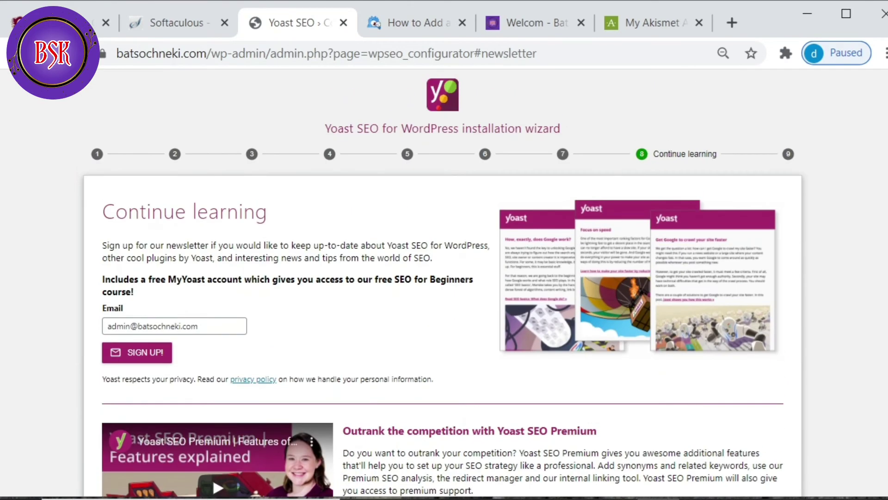
{"action": "scroll", "coordinate": [442, 277], "scroll_direction": "down", "scroll_amount": 1}
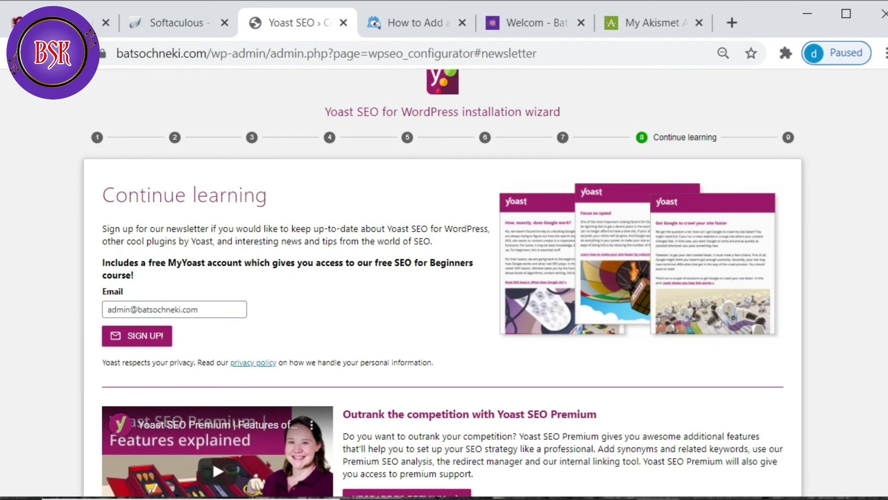
{"action": "scroll", "coordinate": [442, 277], "scroll_direction": "down", "scroll_amount": 1}
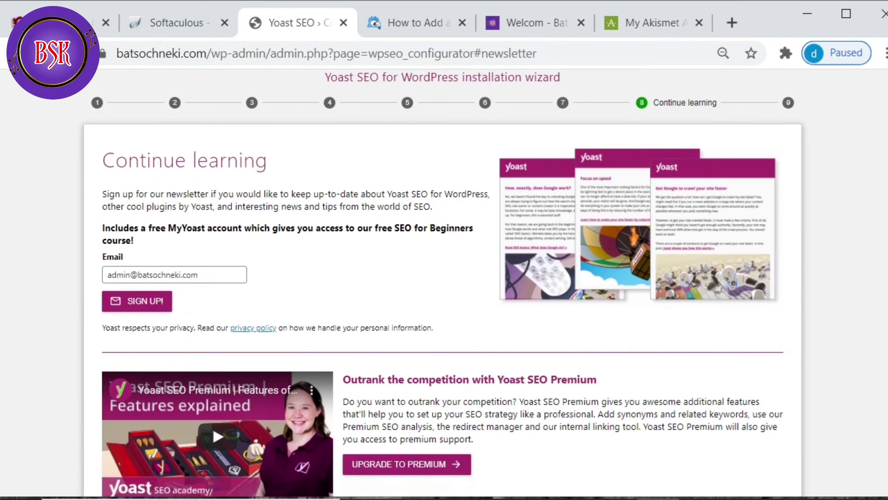
{"action": "scroll", "coordinate": [442, 277], "scroll_direction": "down", "scroll_amount": 7}
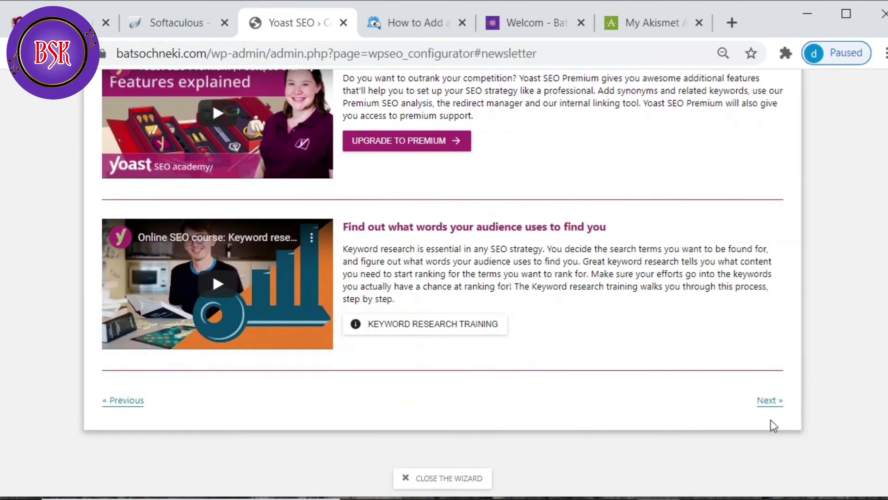
Skip the newsletter sign-up and finish the wizard, closing it from the final Success page.
{"action": "left_click", "coordinate": [769, 403]}
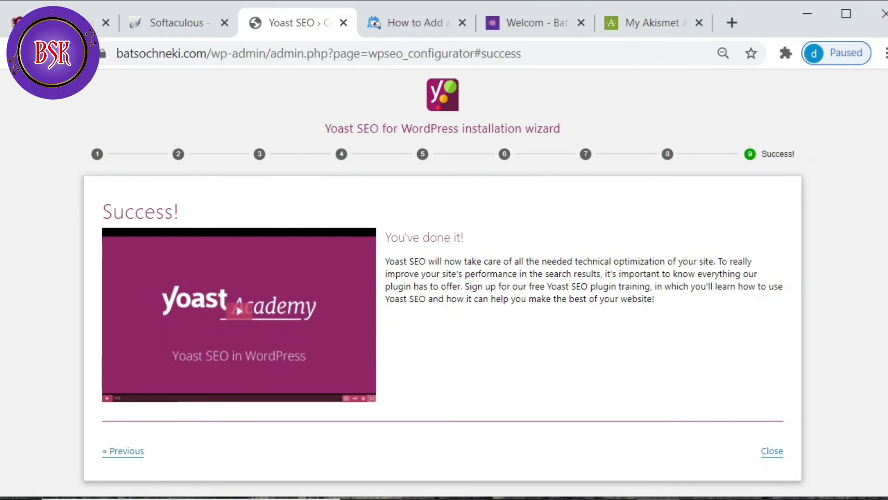
{"action": "scroll", "coordinate": [442, 286], "scroll_direction": "down", "scroll_amount": 1}
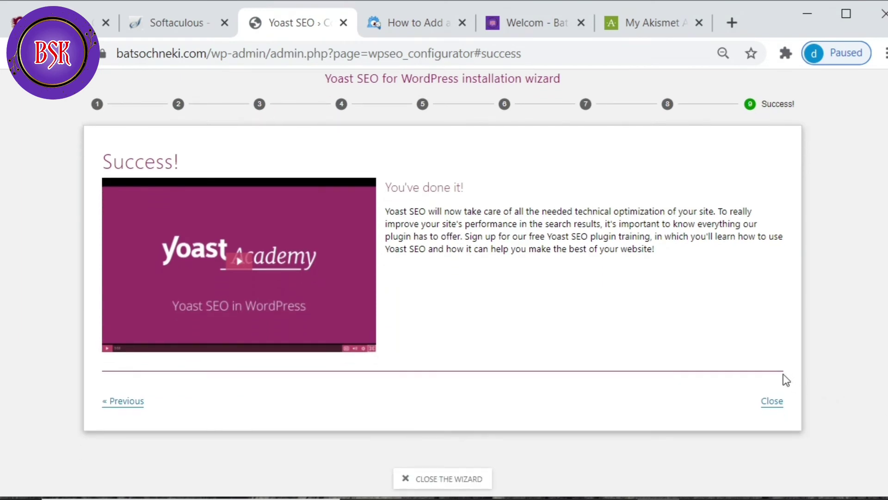
{"action": "left_click", "coordinate": [769, 409]}
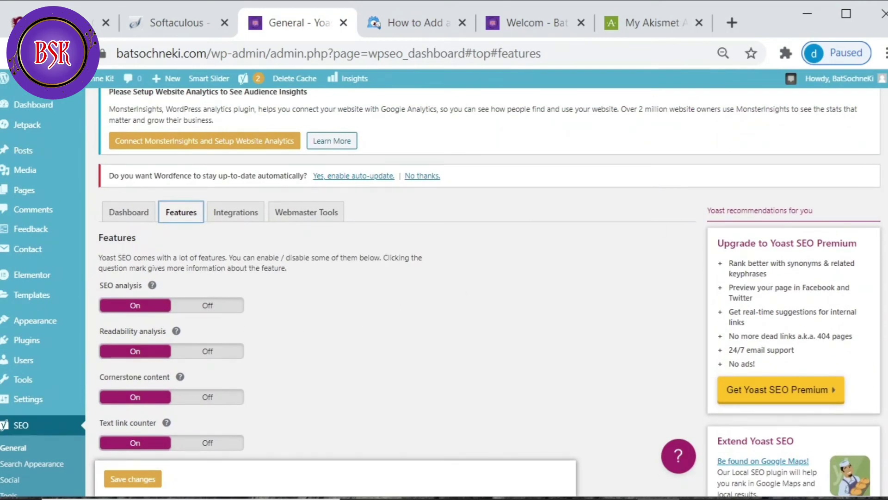
Review the feature toggles in Yoast's general settings and read the help text for XML sitemaps.
{"action": "scroll", "coordinate": [884, 383], "scroll_direction": "down", "scroll_amount": 9}
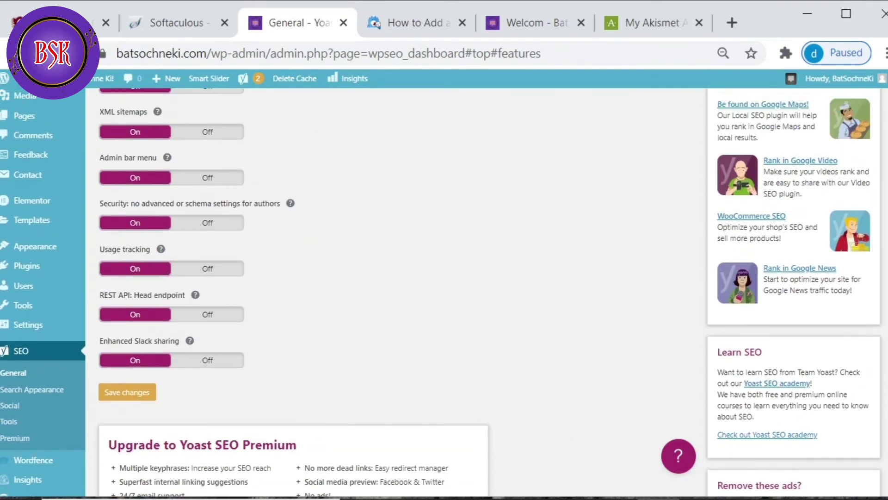
{"action": "scroll", "coordinate": [885, 383], "scroll_direction": "up", "scroll_amount": 2}
{"action": "scroll", "coordinate": [885, 383], "scroll_direction": "up", "scroll_amount": 1}
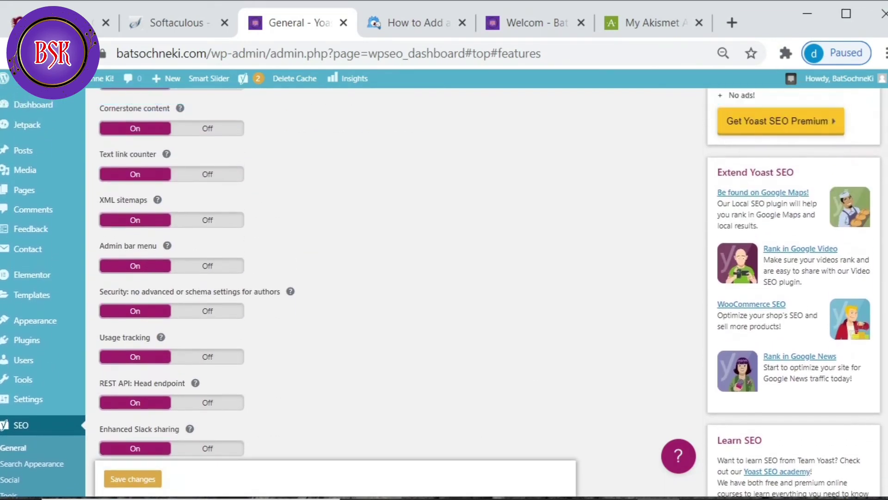
{"action": "left_click", "coordinate": [158, 202]}
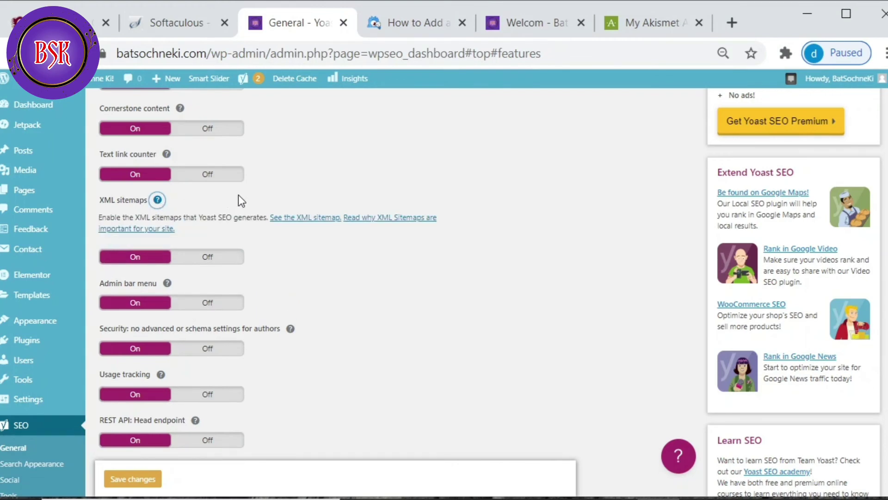
{"action": "left_click", "coordinate": [156, 203]}
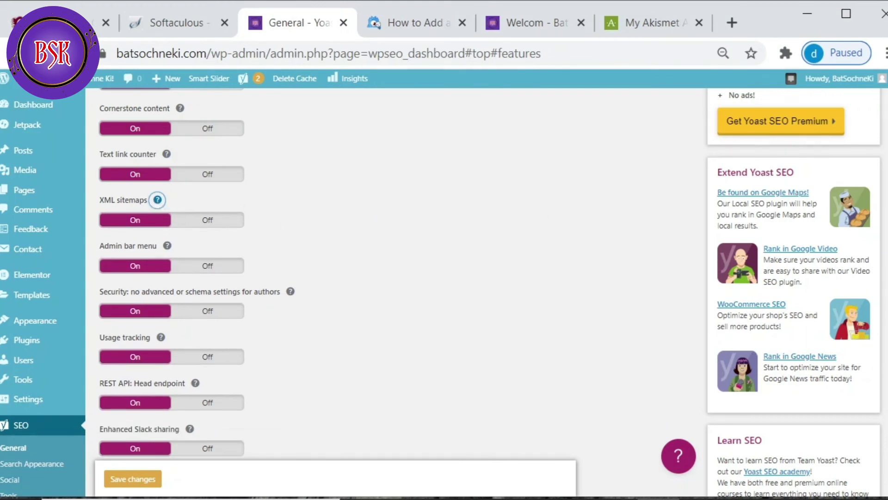
Review the SEMrush and Ryte integration settings and the Webmaster Tools verification fields for Baidu, Bing, Google and Yandex.
{"action": "scroll", "coordinate": [373, 262], "scroll_direction": "up", "scroll_amount": 6}
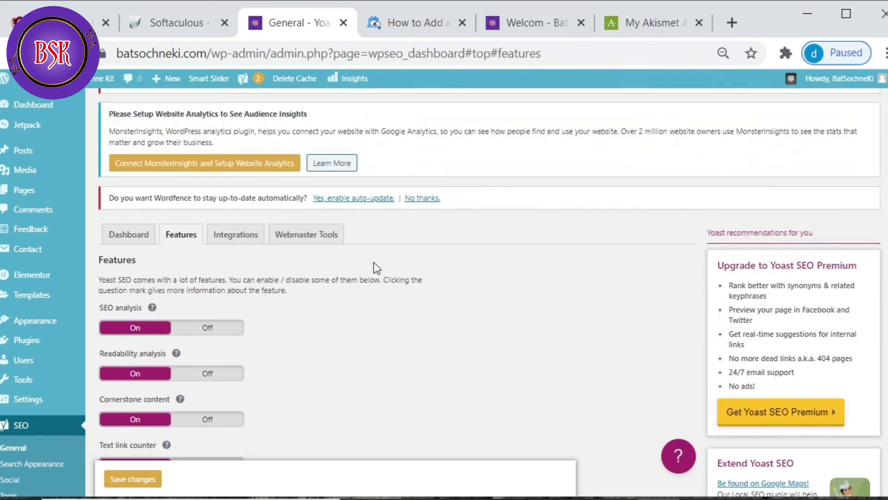
{"action": "left_click", "coordinate": [250, 239]}
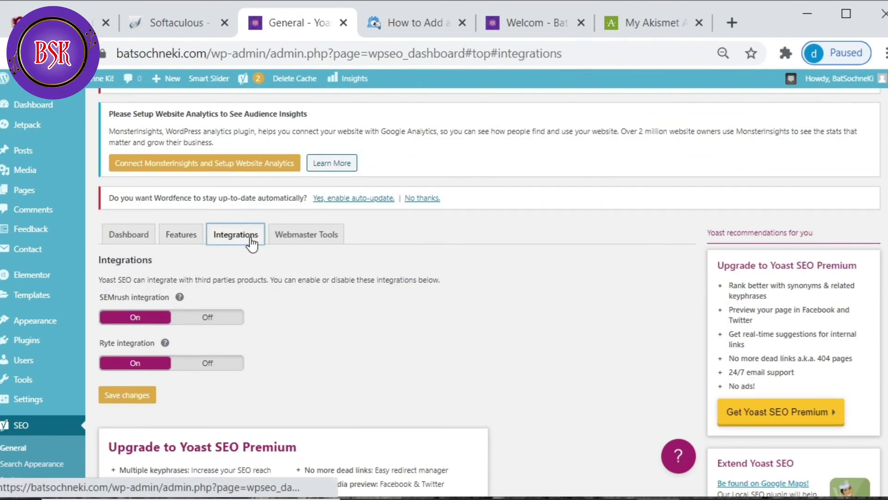
{"action": "left_click", "coordinate": [310, 234]}
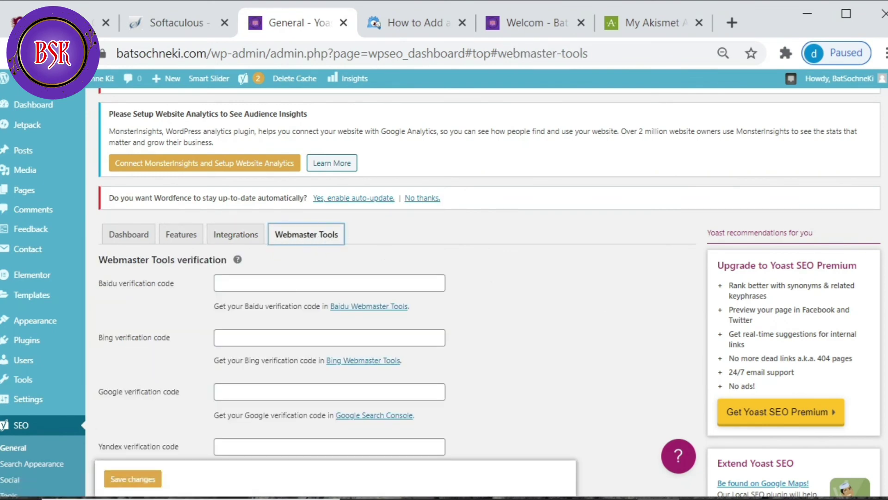
{"action": "scroll", "coordinate": [619, 297], "scroll_direction": "down", "scroll_amount": 4}
{"action": "scroll", "coordinate": [489, 292], "scroll_direction": "down", "scroll_amount": 1}
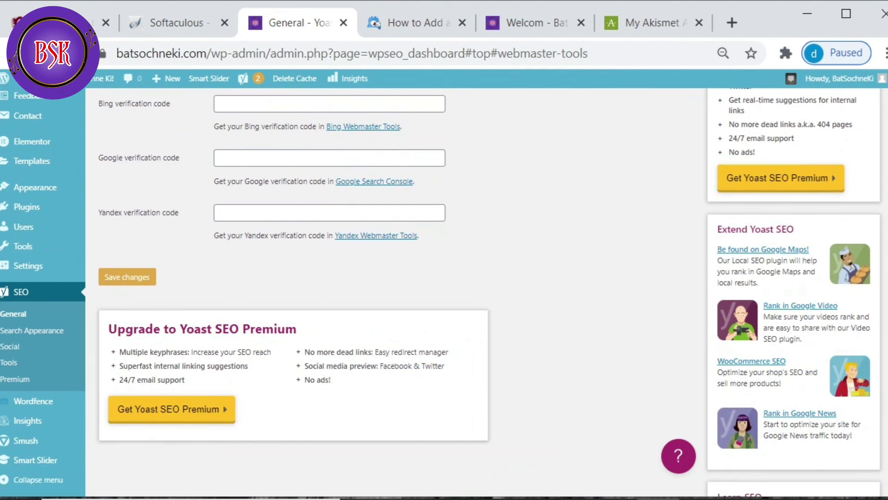
{"action": "scroll", "coordinate": [444, 291], "scroll_direction": "up", "scroll_amount": 2}
{"action": "scroll", "coordinate": [444, 291], "scroll_direction": "down", "scroll_amount": 1}
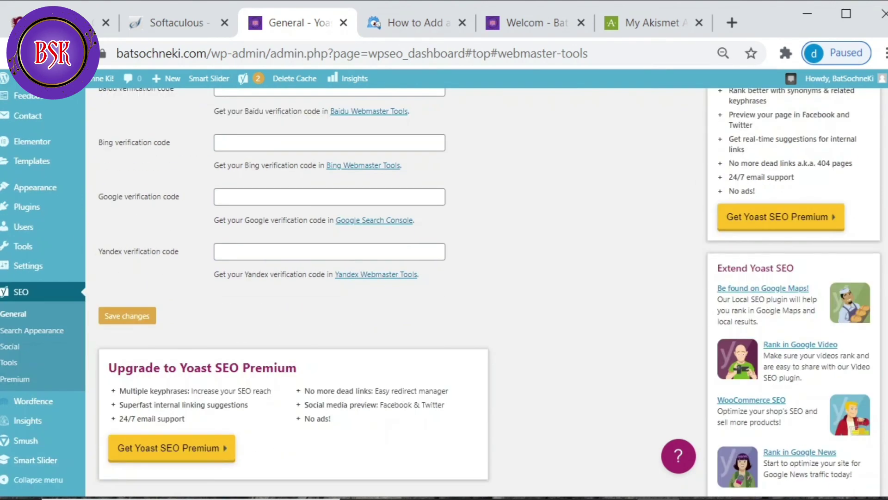
{"action": "scroll", "coordinate": [444, 291], "scroll_direction": "up", "scroll_amount": 4}
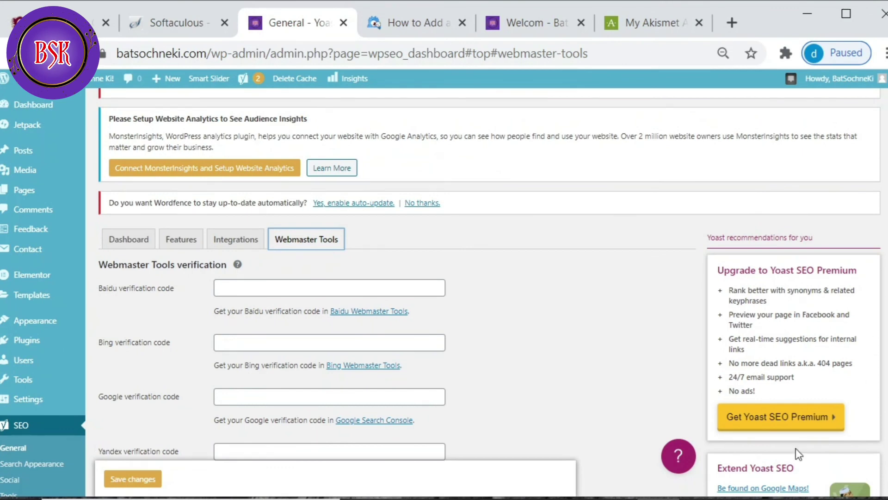
{"action": "mouse_move", "coordinate": [699, 497]}
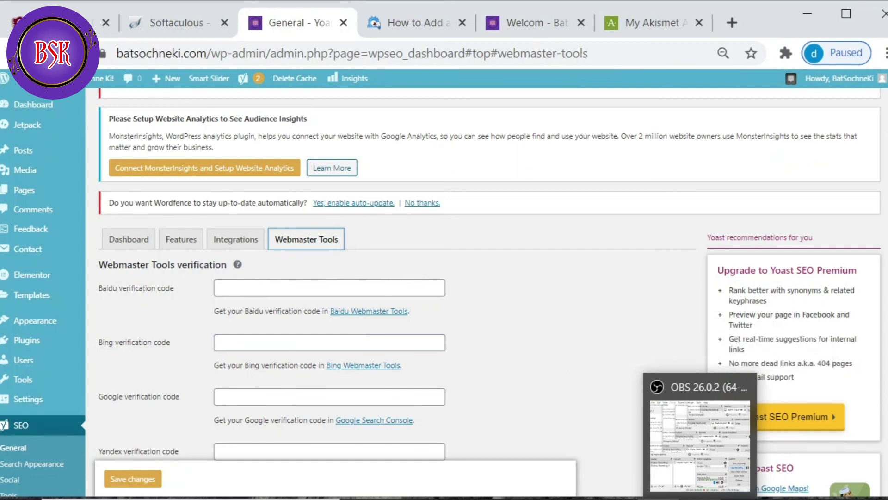
{"action": "left_click", "coordinate": [700, 442]}
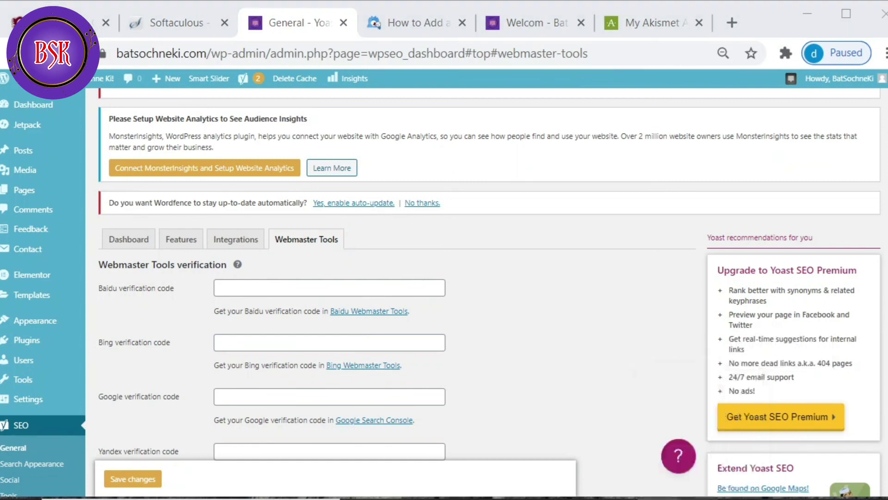